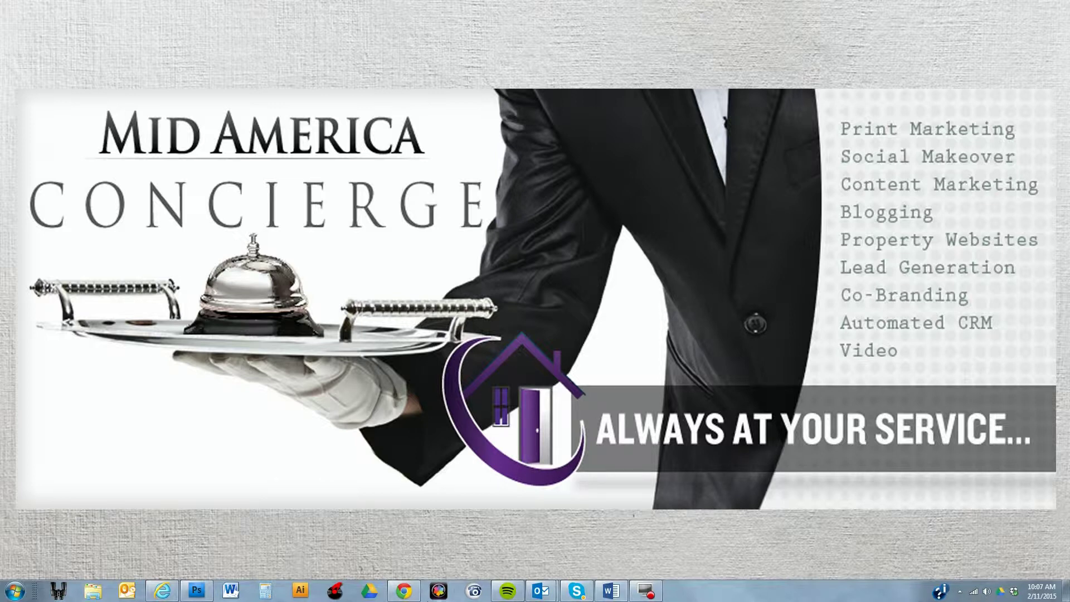
# Bring the AgentMarketing window forward and review the billboard stats and February 2015 task calendar.
pyautogui.moveTo(422, 598)
pyautogui.click(407, 524)
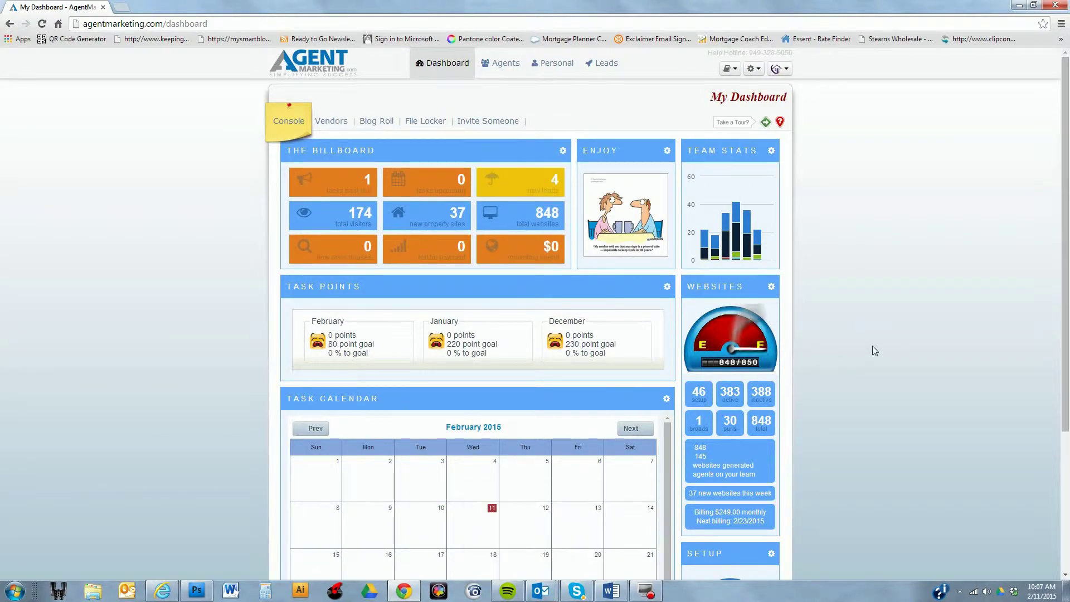
pyautogui.scroll(-1, 873, 347)
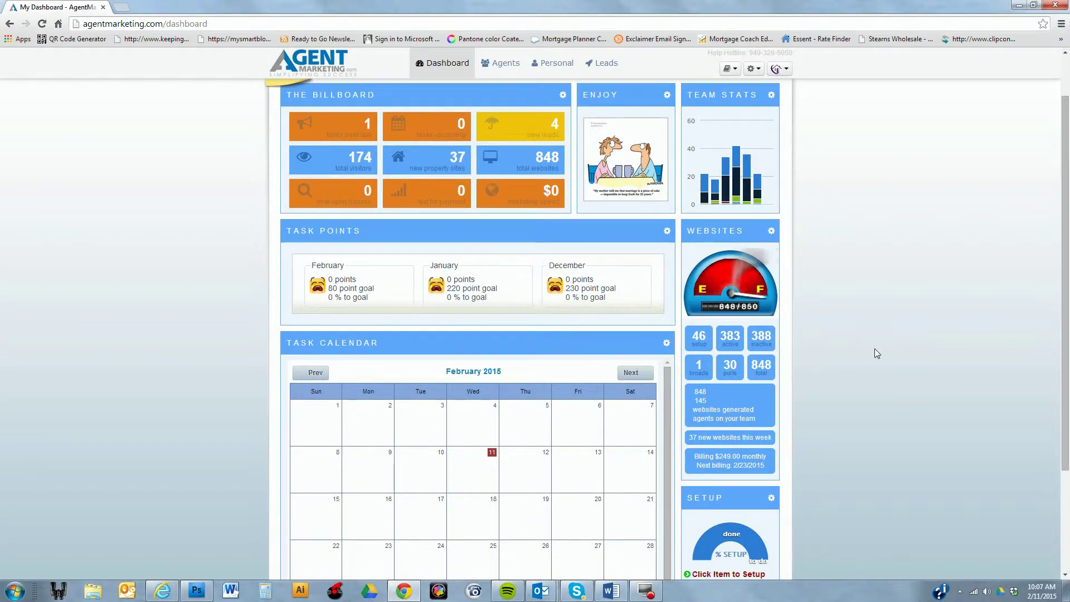
pyautogui.scroll(1, 874, 349)
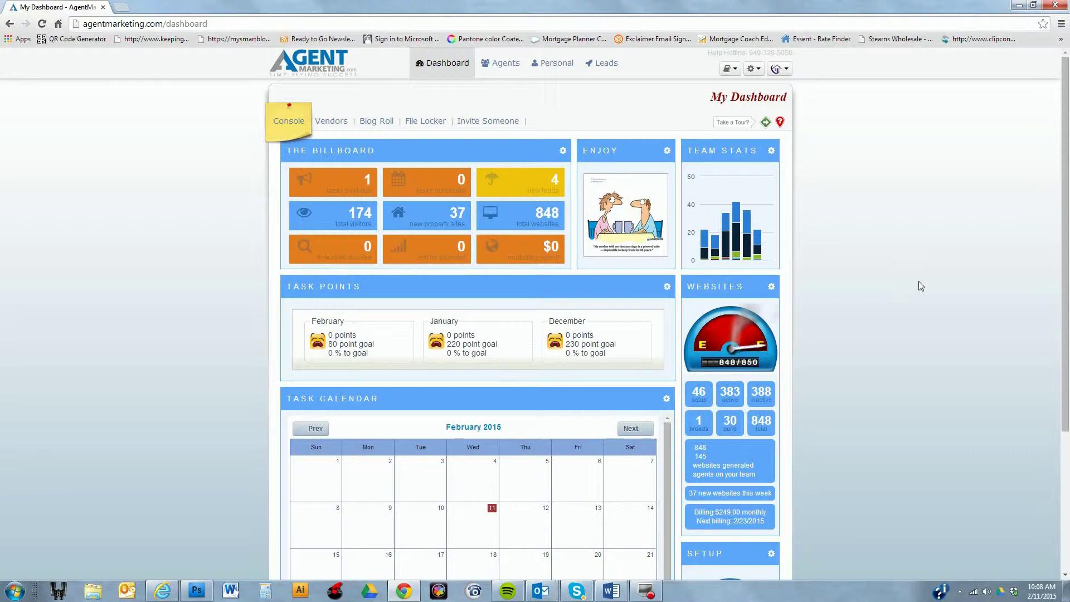
pyautogui.moveTo(504, 63)
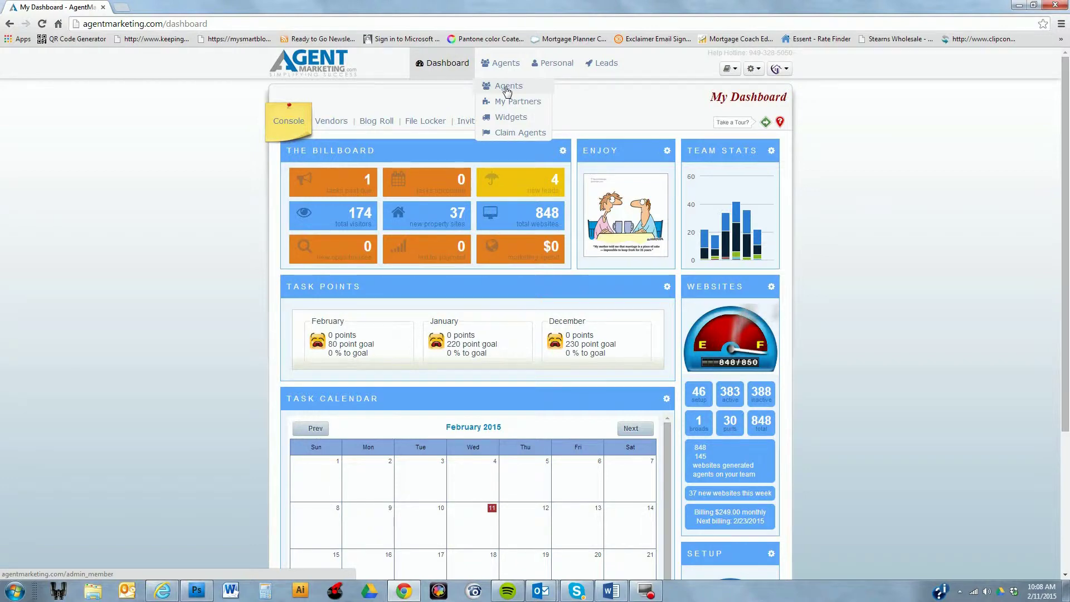
pyautogui.click(784, 70)
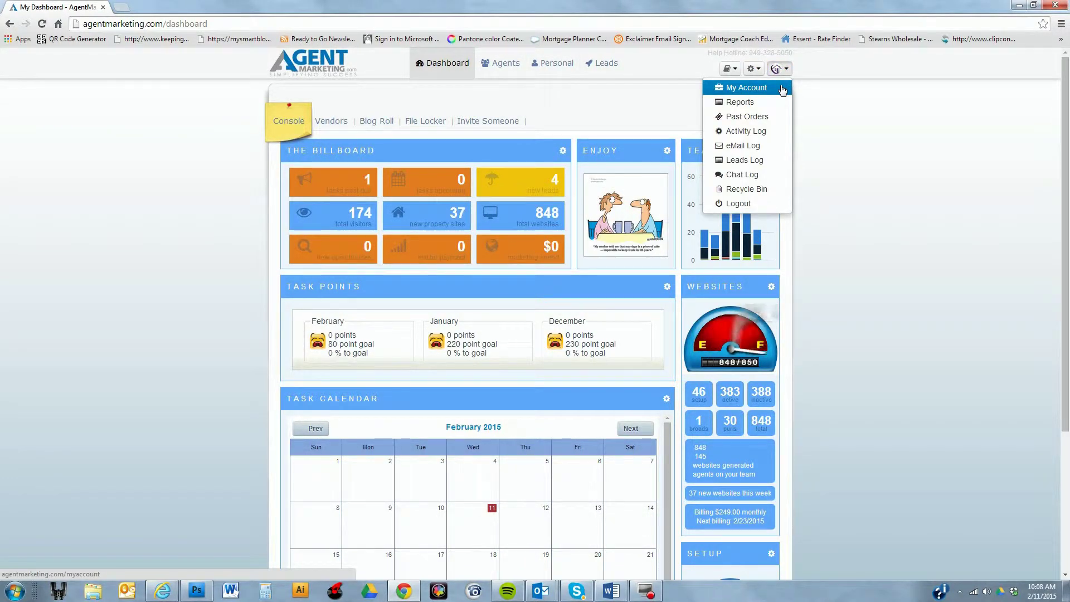
pyautogui.click(840, 102)
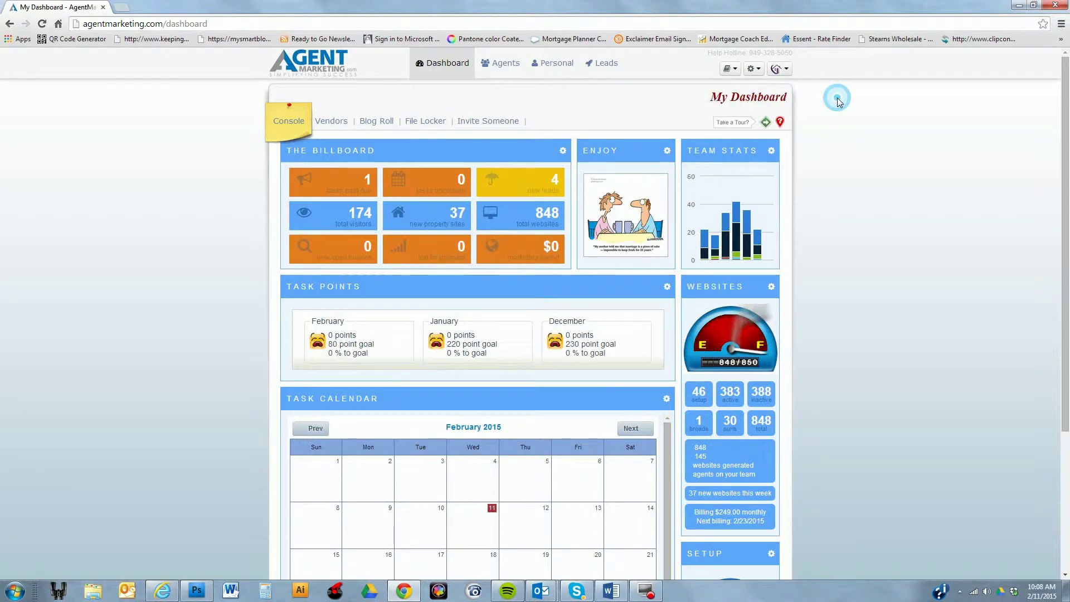
pyautogui.click(758, 73)
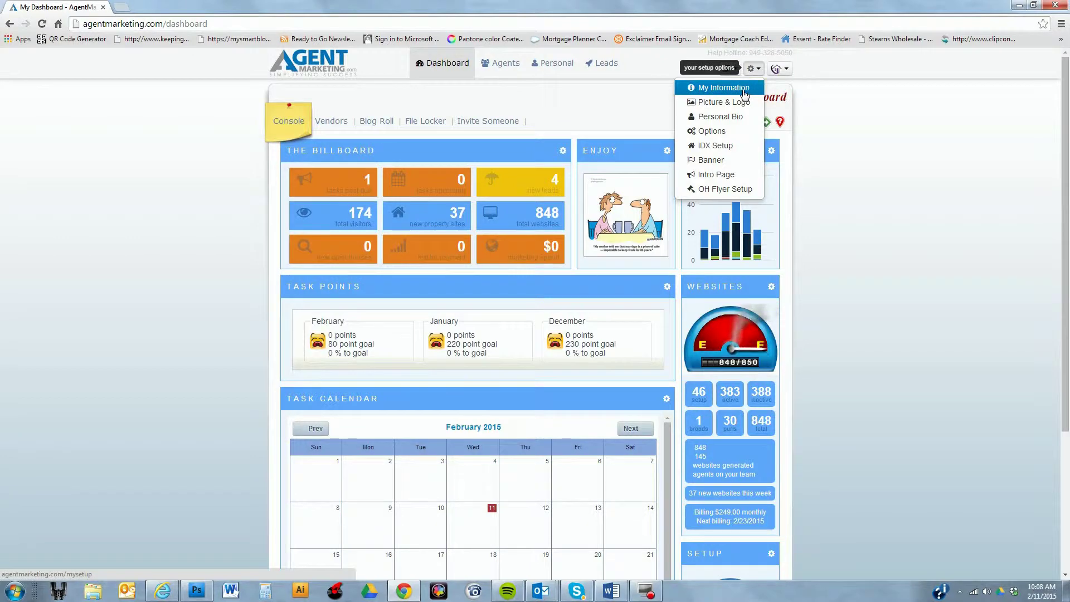
pyautogui.click(741, 90)
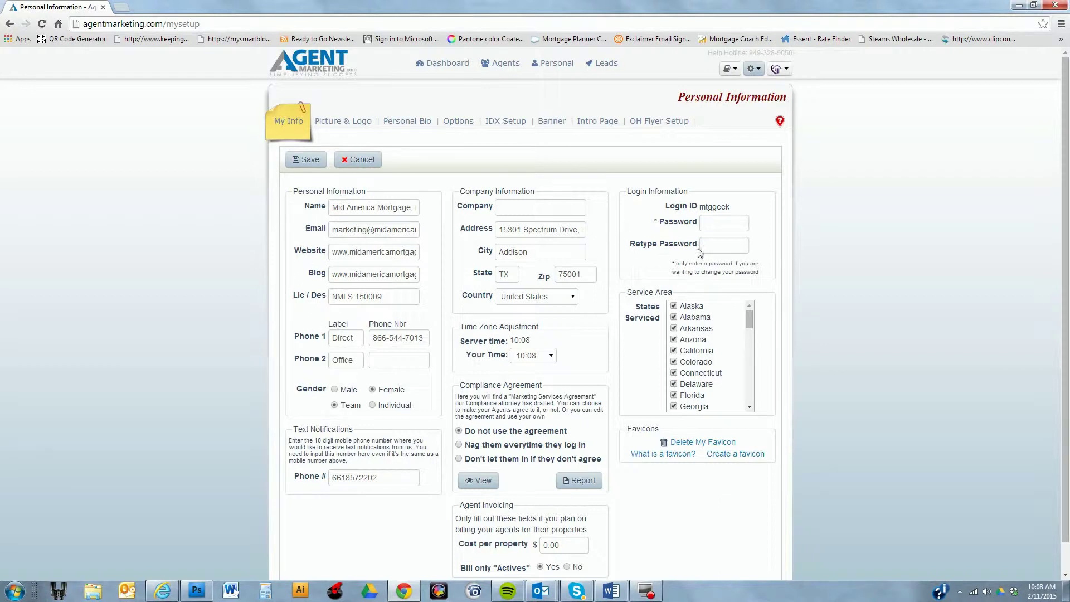
pyautogui.scroll(-1, 928, 280)
pyautogui.scroll(1, 928, 280)
pyautogui.click(751, 68)
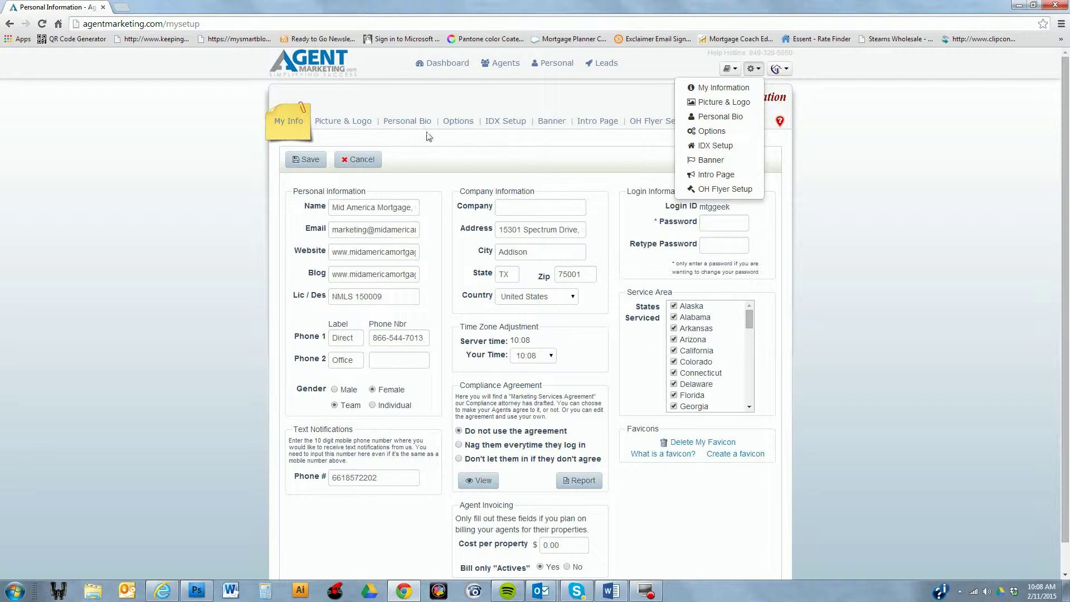
pyautogui.click(443, 63)
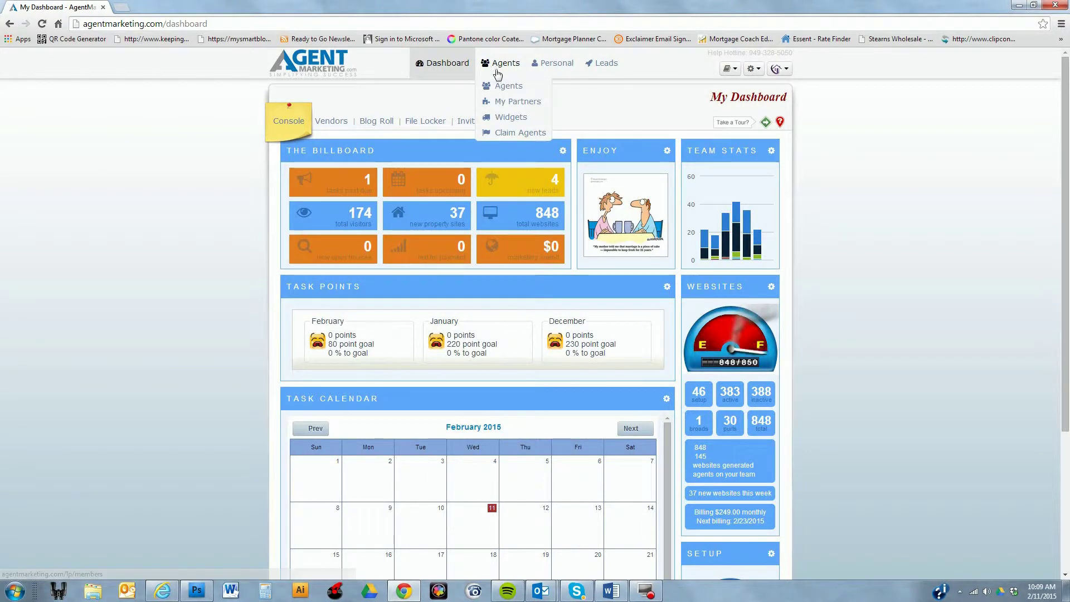
# Open Agents > Agents, start a new agent form, then cancel it to return to the list.
pyautogui.click(499, 87)
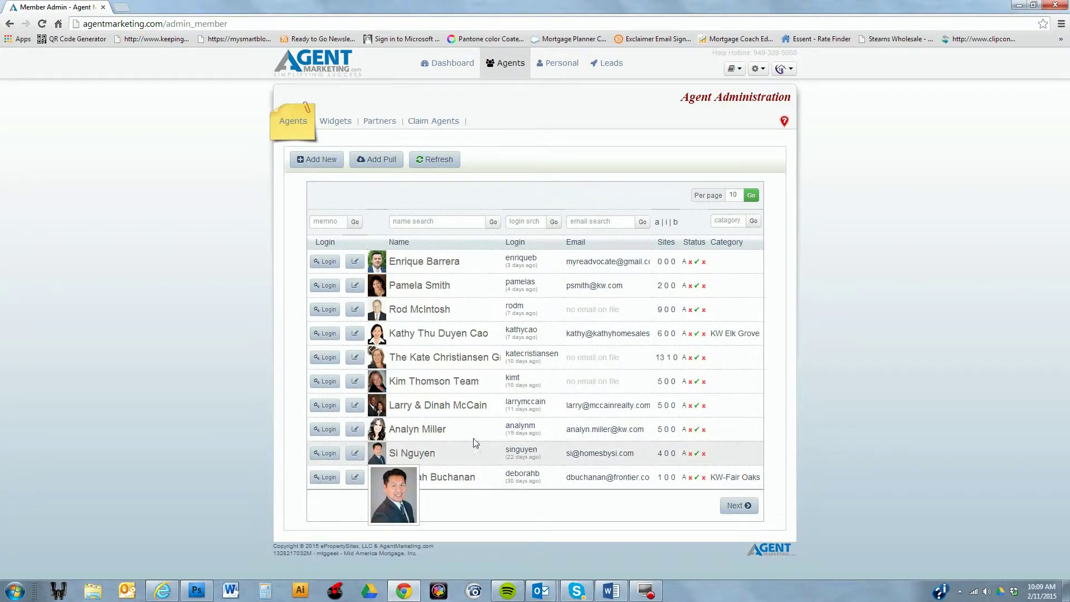
pyautogui.click(311, 161)
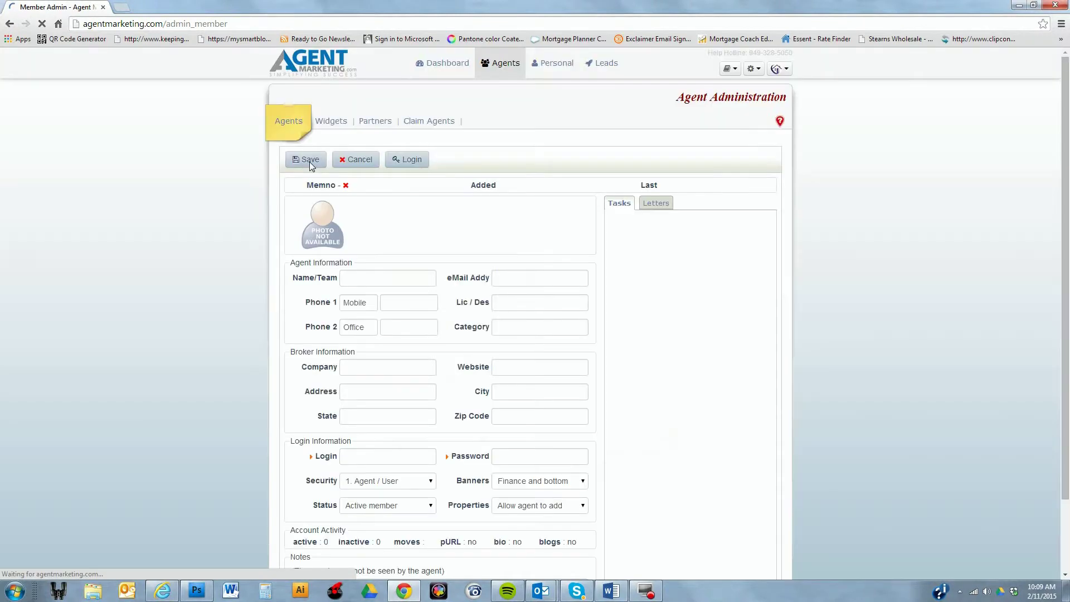
pyautogui.click(391, 280)
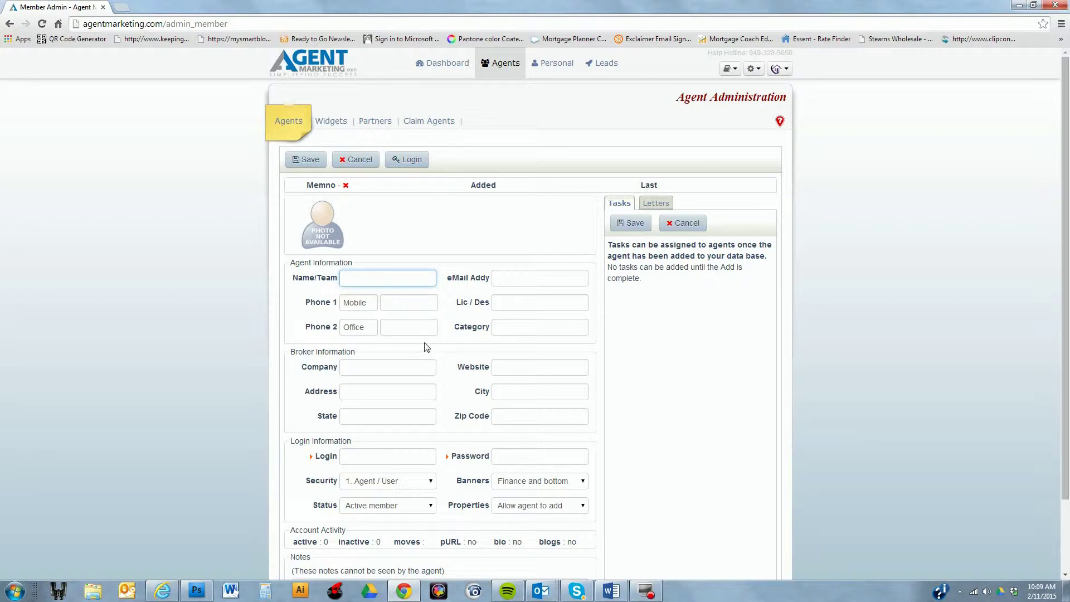
pyautogui.scroll(-1, 475, 367)
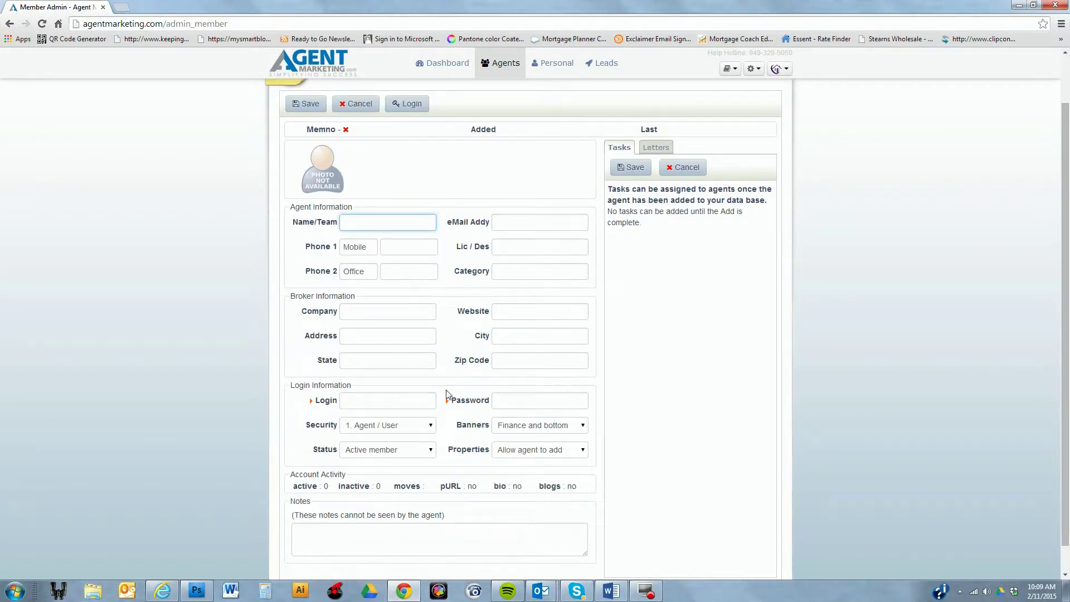
pyautogui.click(356, 104)
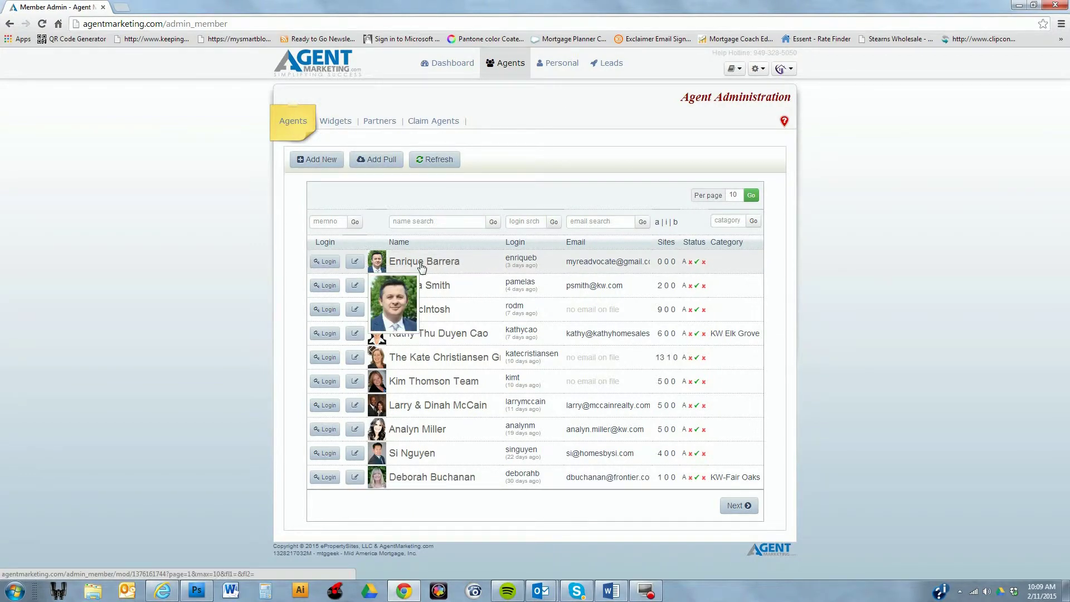
# Log in as the first listed agent and dismiss the sponsor's message.
pyautogui.click(334, 263)
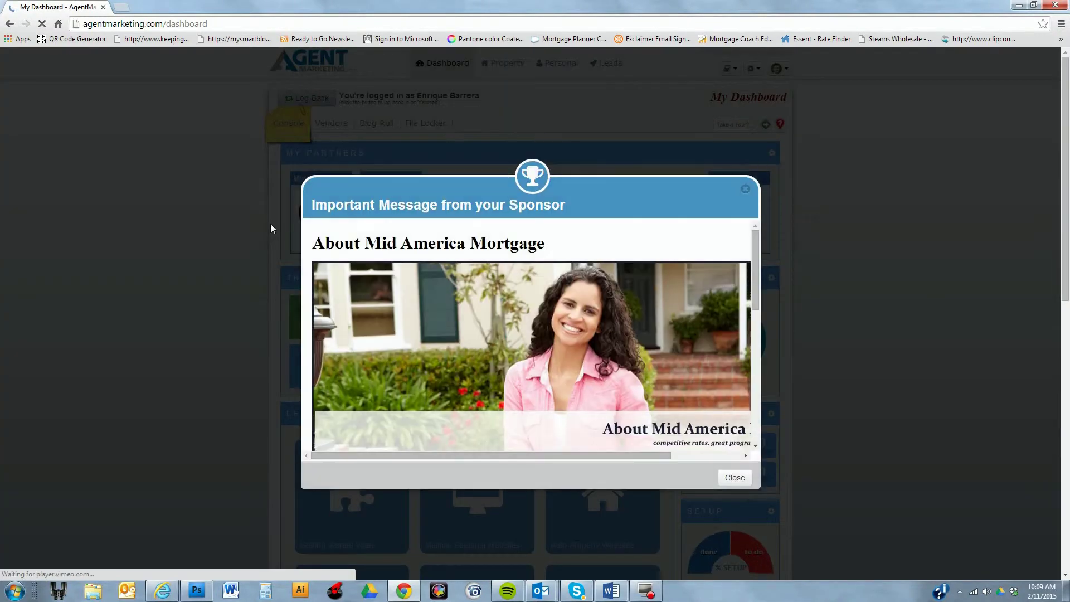
pyautogui.click(746, 190)
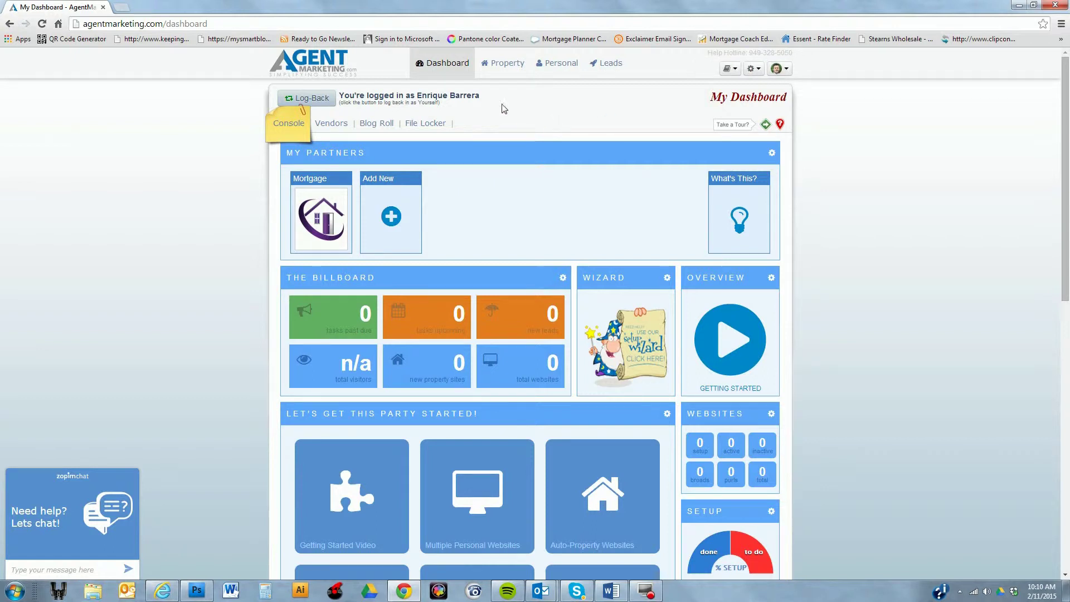
# Choose Picture & Logo from the gear menu to view the agent's headshots and company logo.
pyautogui.moveTo(506, 67)
pyautogui.moveTo(753, 68)
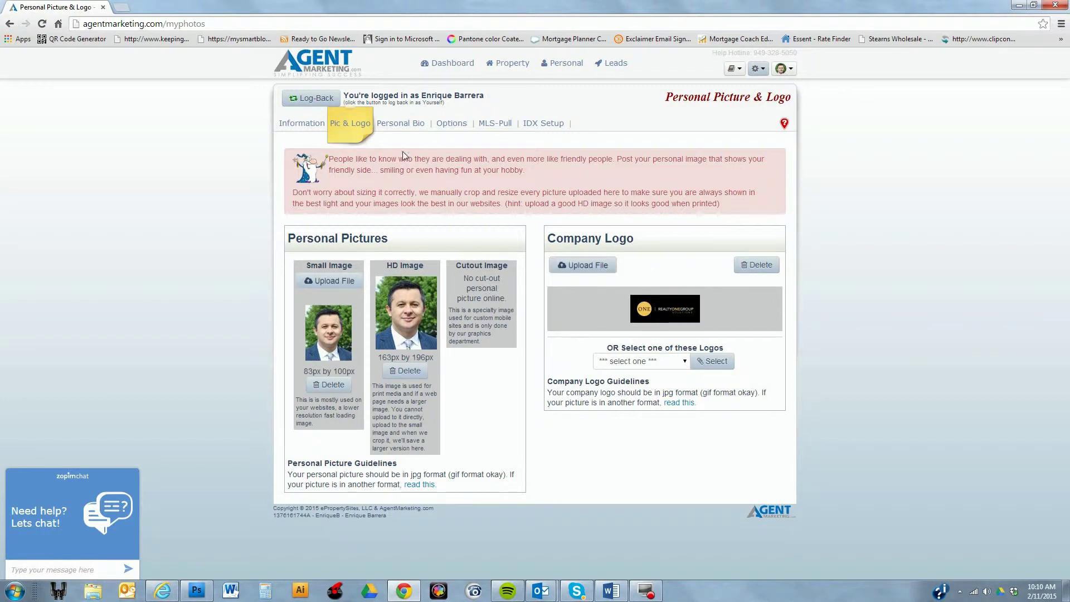
# Look over the agent's personal bio page, then switch to the Setup Options page.
pyautogui.click(399, 124)
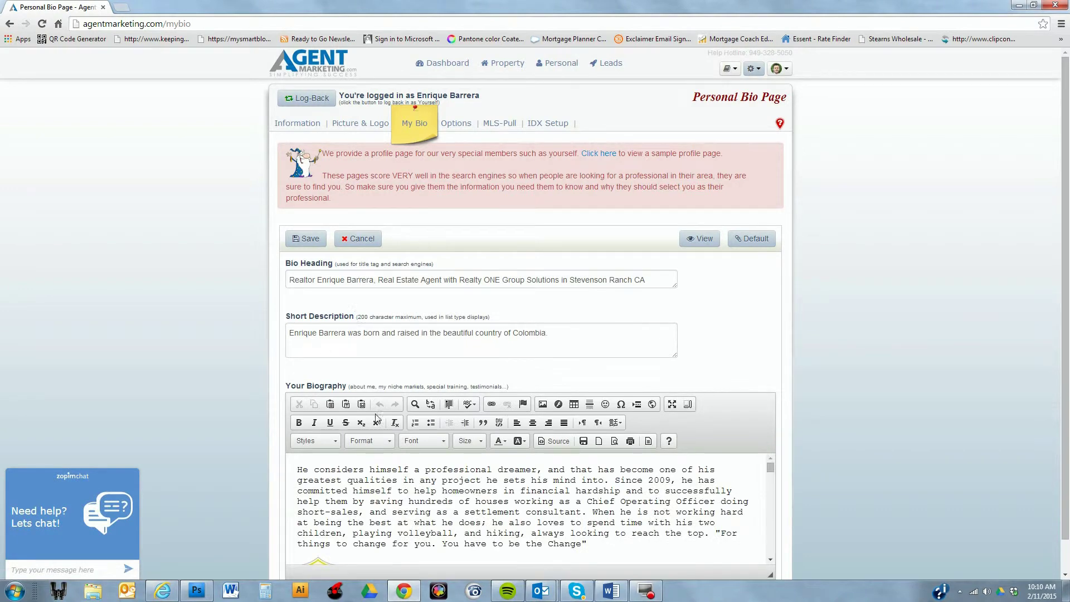
pyautogui.scroll(-1, 408, 503)
pyautogui.scroll(-1, 985, 489)
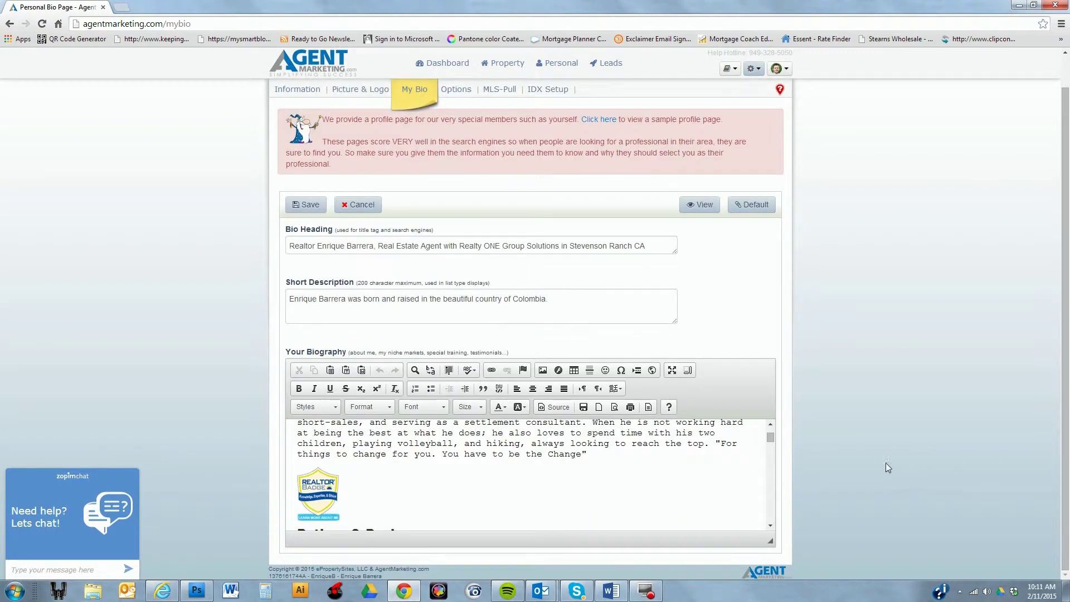
pyautogui.scroll(-6, 451, 493)
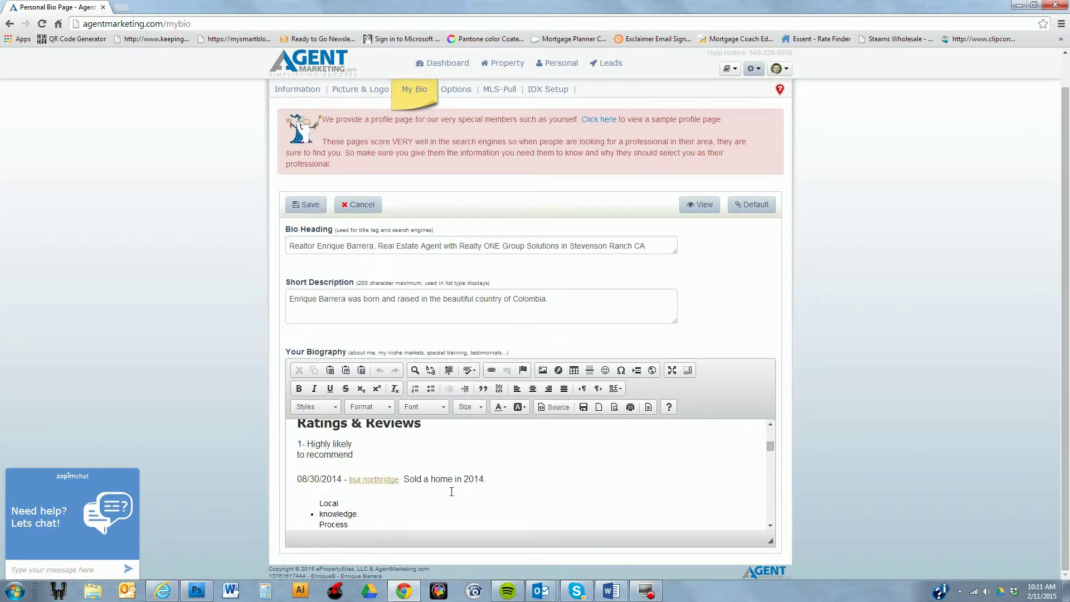
pyautogui.scroll(-2, 453, 489)
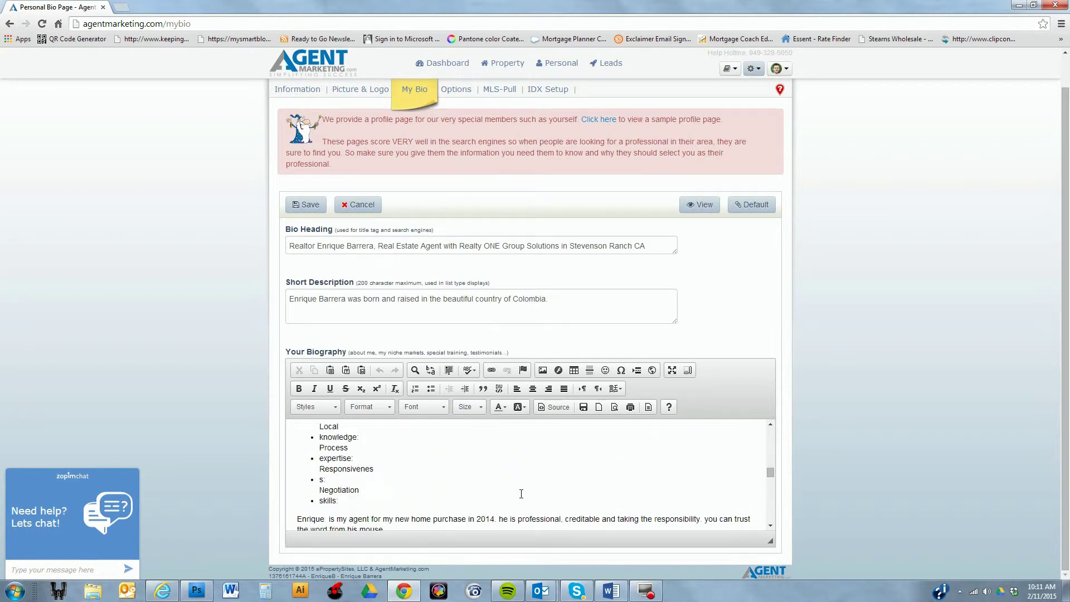
pyautogui.scroll(-2, 522, 494)
pyautogui.scroll(10, 521, 493)
pyautogui.scroll(1, 885, 351)
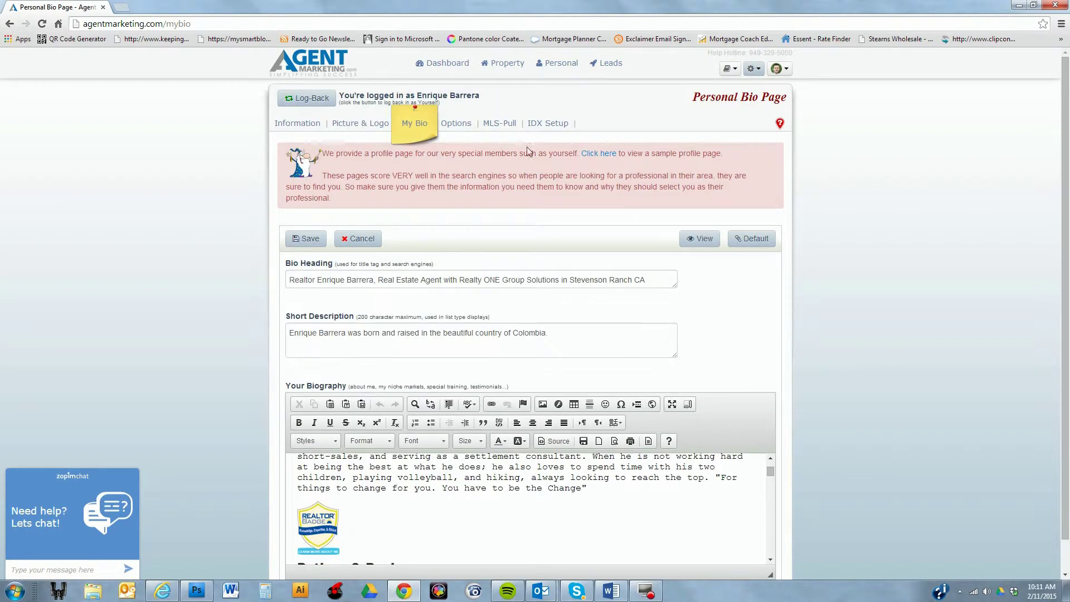
pyautogui.click(460, 127)
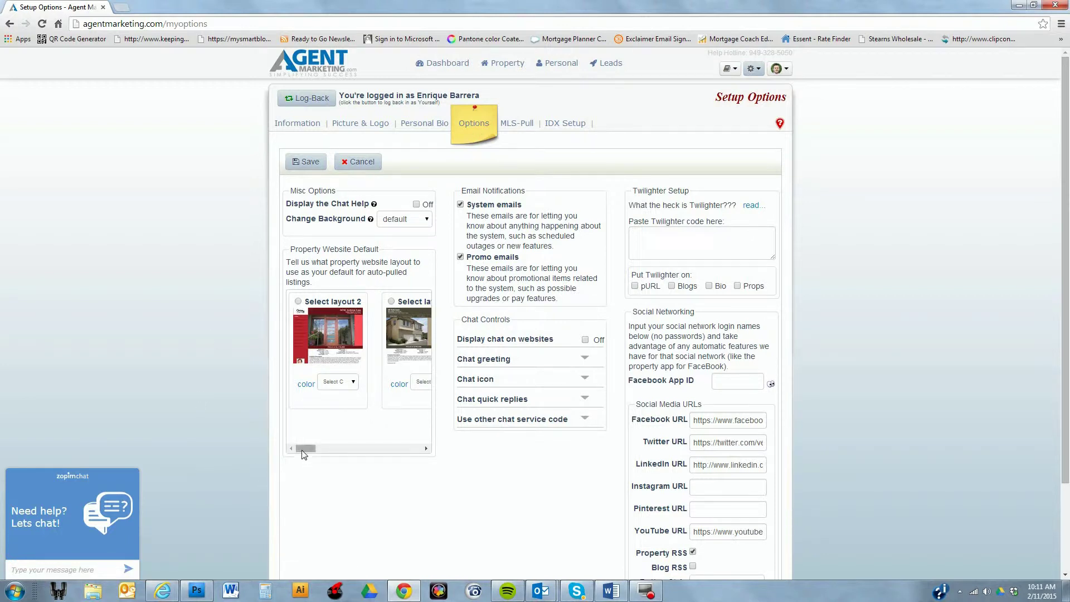
pyautogui.moveTo(305, 450); pyautogui.dragTo(349, 446)
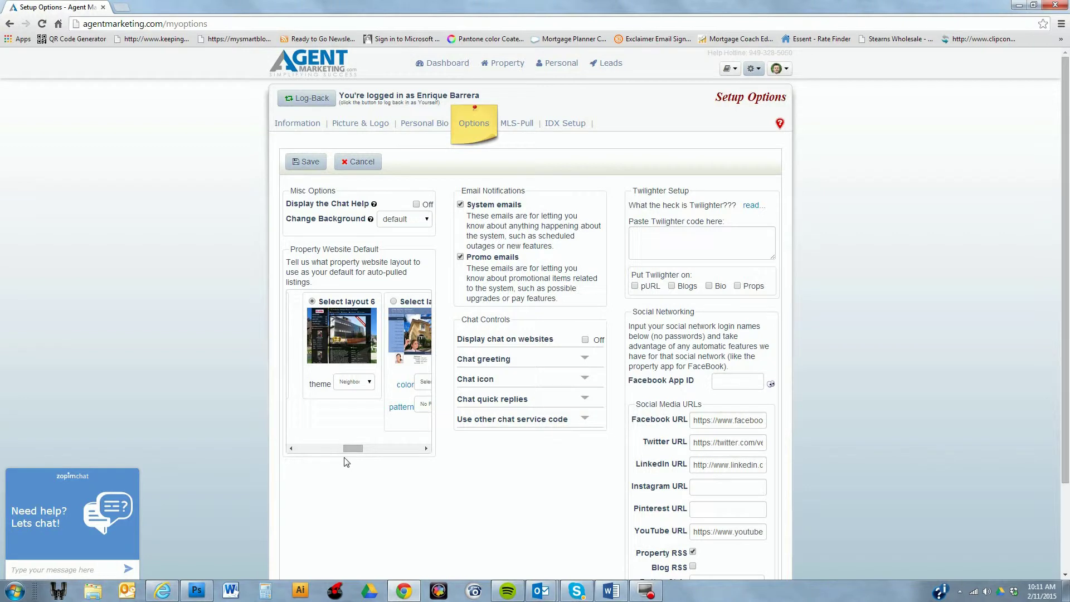
pyautogui.moveTo(357, 449)
pyautogui.mouseDown()
pyautogui.moveTo(412, 456)
pyautogui.moveTo(351, 446)
pyautogui.mouseUp()
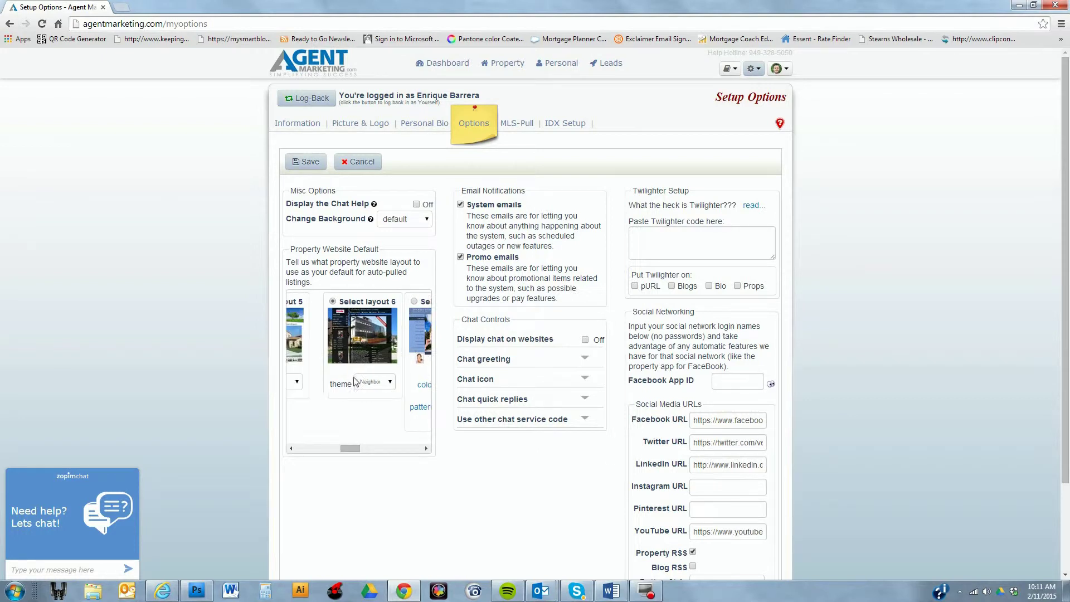
pyautogui.click(390, 382)
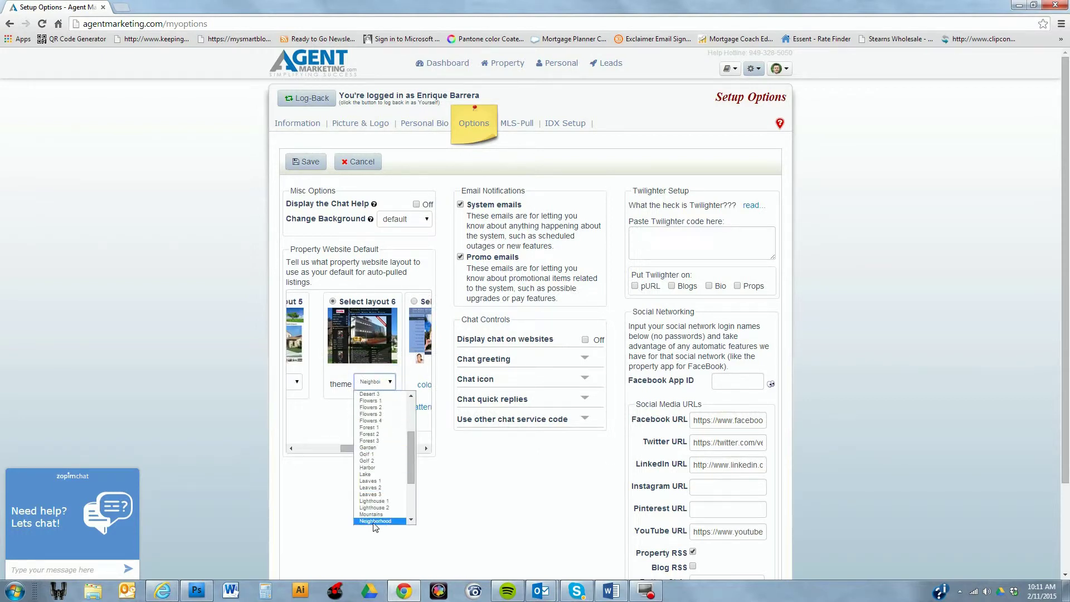
pyautogui.click(334, 533)
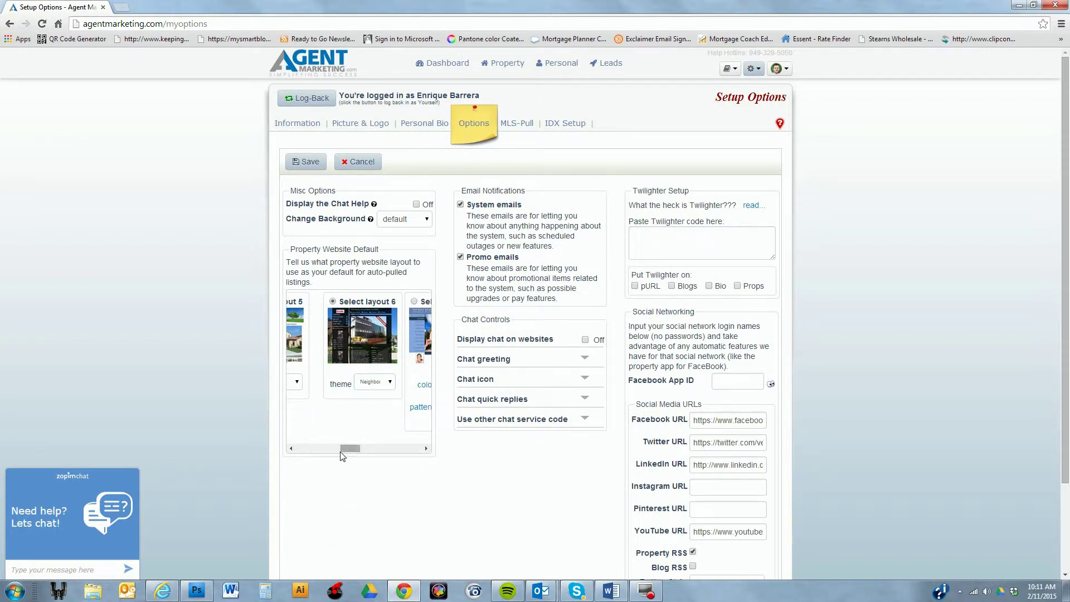
pyautogui.moveTo(346, 450); pyautogui.dragTo(376, 445)
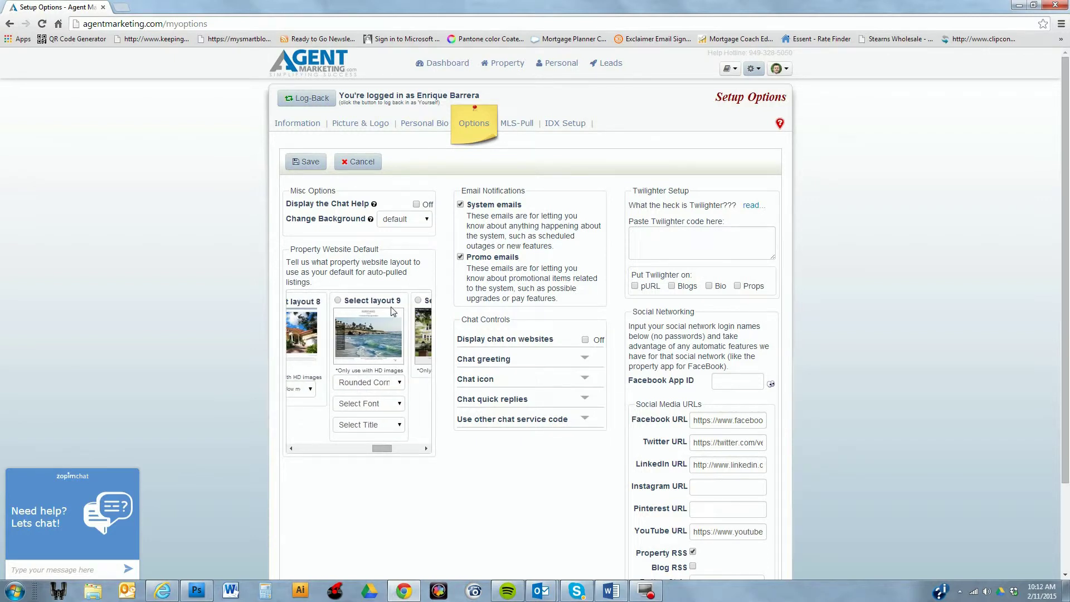
pyautogui.click(512, 125)
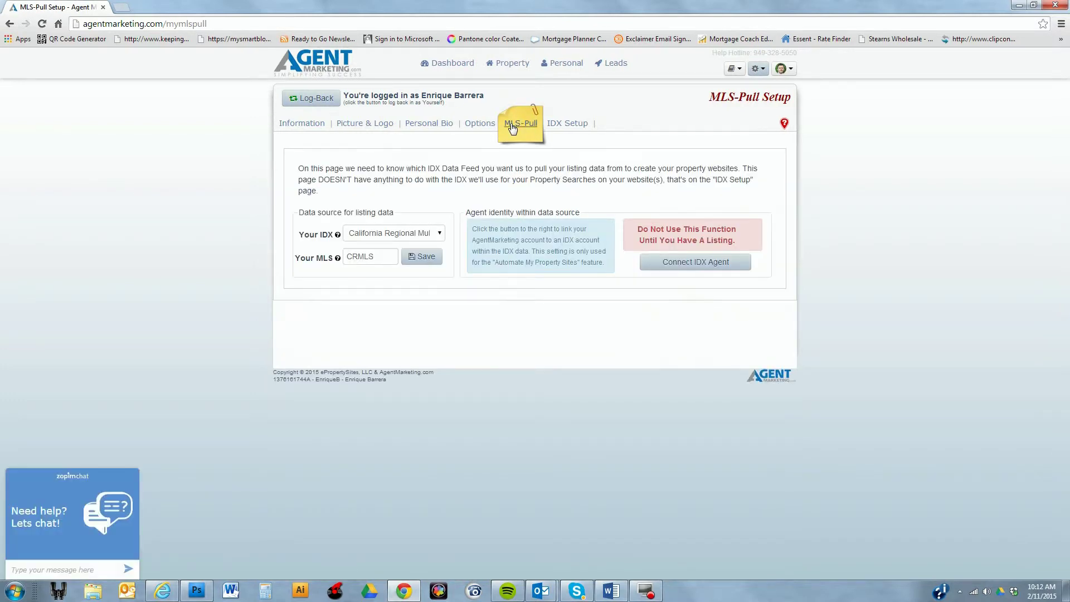
# Keep California Regional Multiple Listing Service as the IDX source and start then cancel the IDX agent lookup.
pyautogui.click(441, 234)
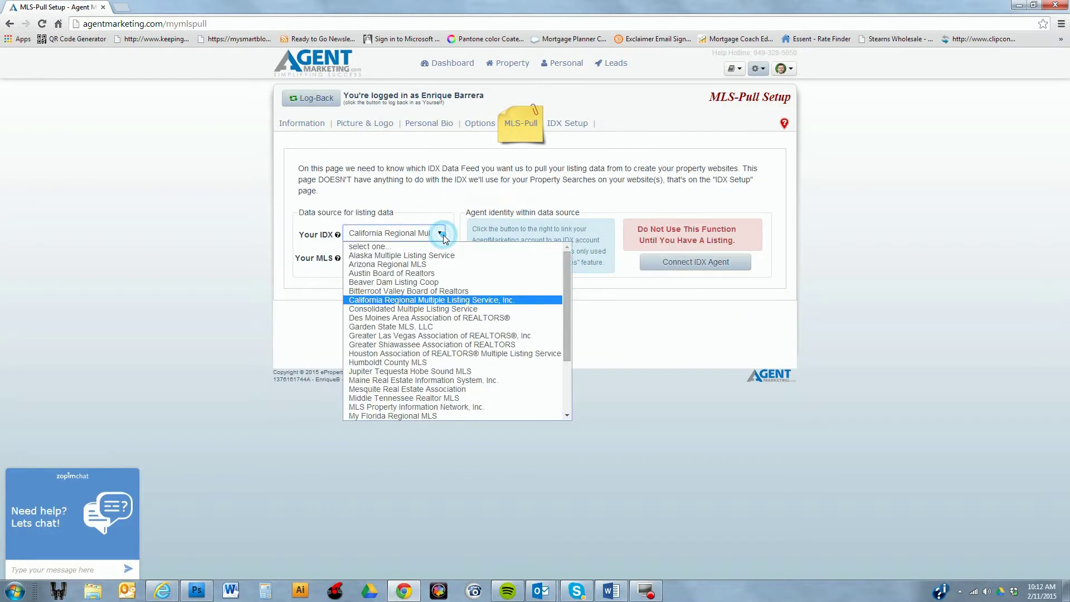
pyautogui.click(466, 188)
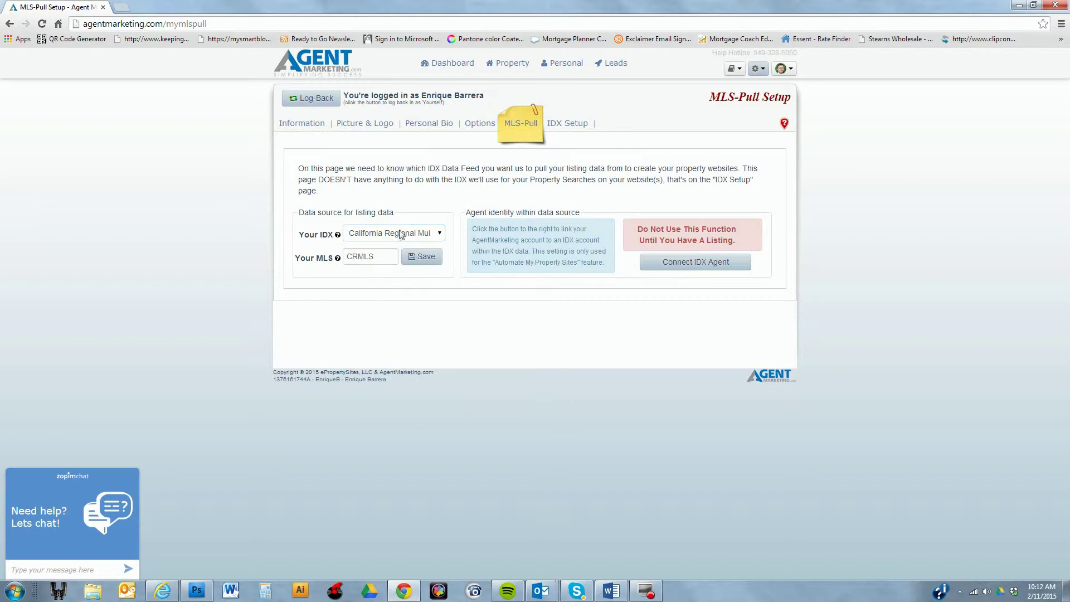
pyautogui.click(645, 271)
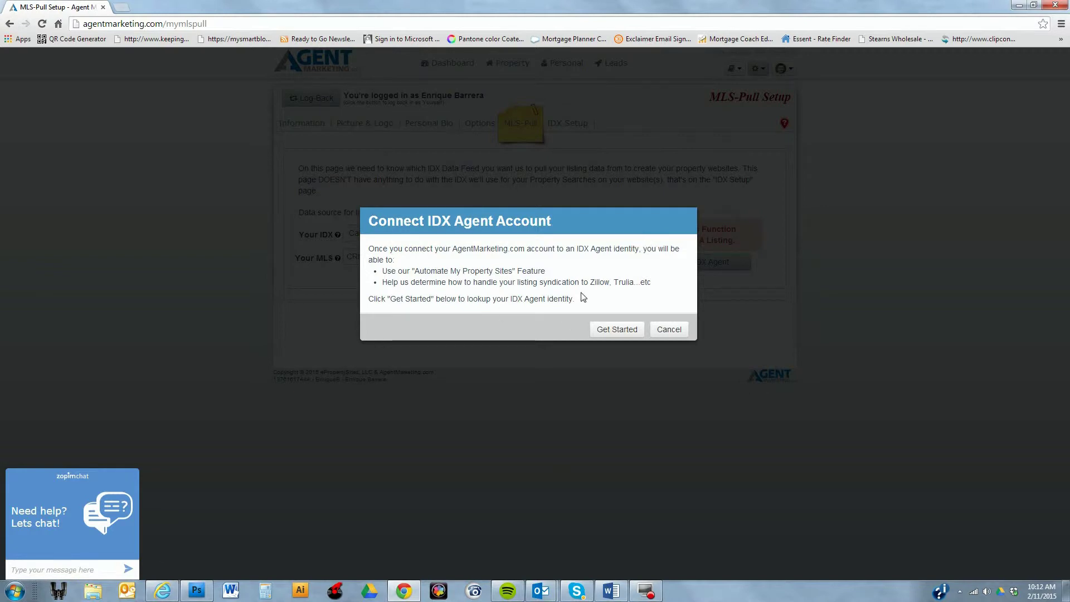
pyautogui.click(608, 327)
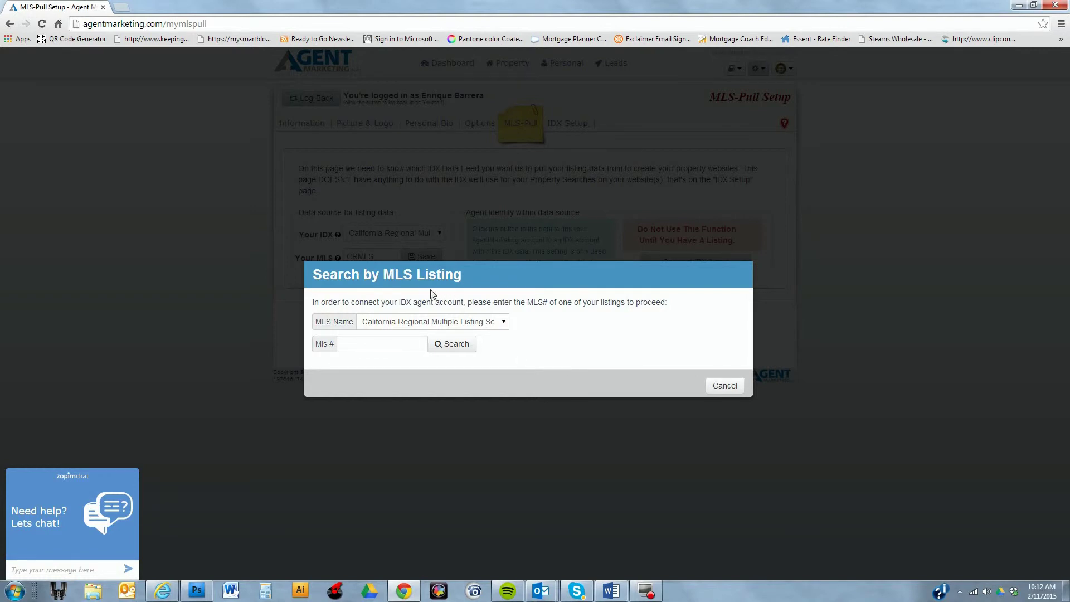
pyautogui.click(357, 349)
pyautogui.click(730, 386)
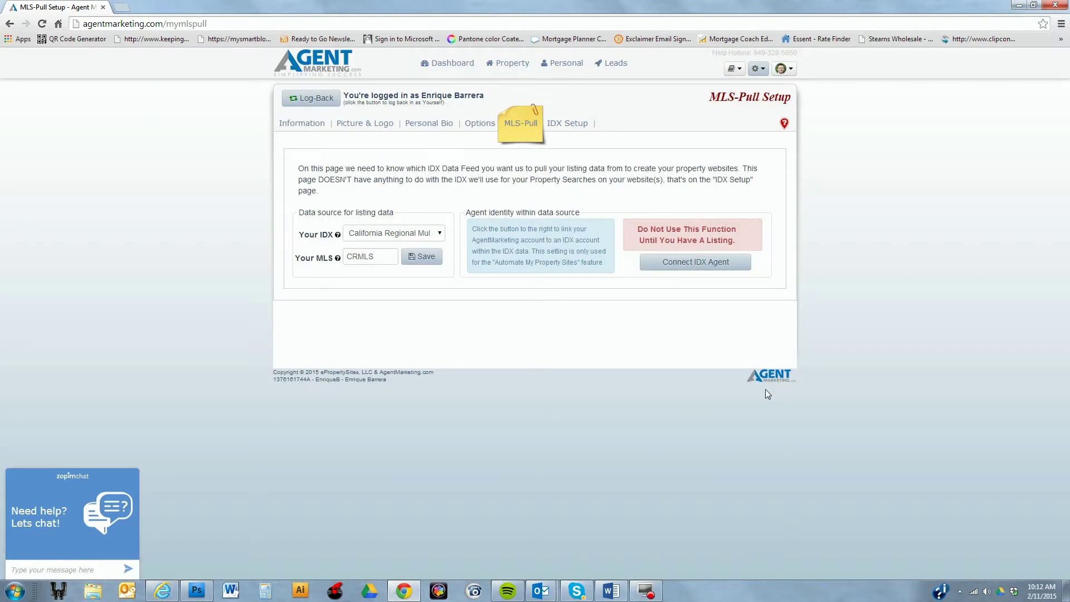
# Add and save 'New Search' for 91381 with the default 5-mile radius, then show its URL.
pyautogui.click(568, 124)
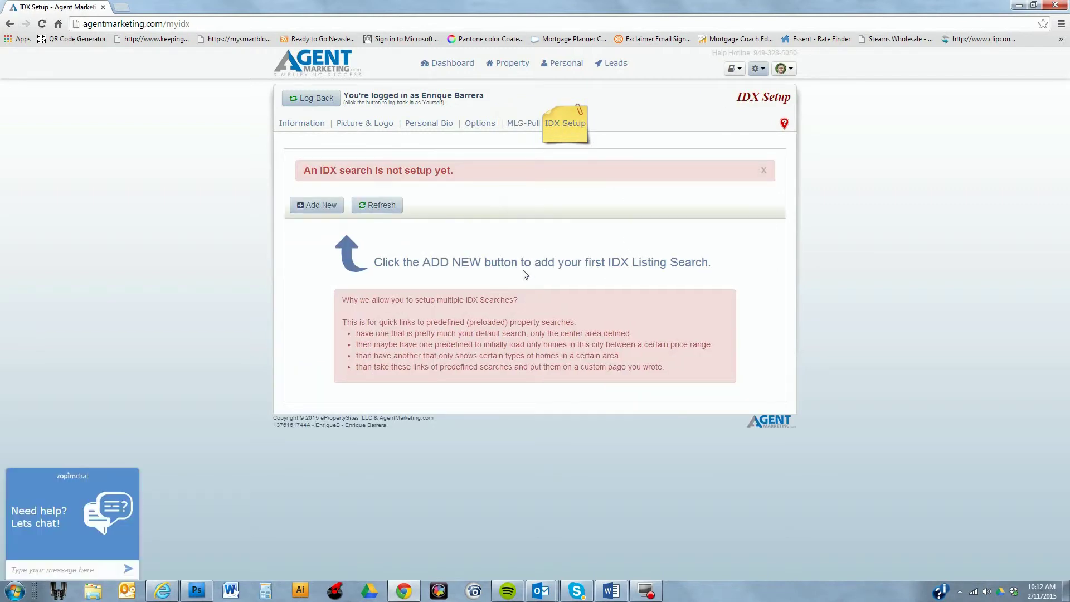
pyautogui.click(317, 205)
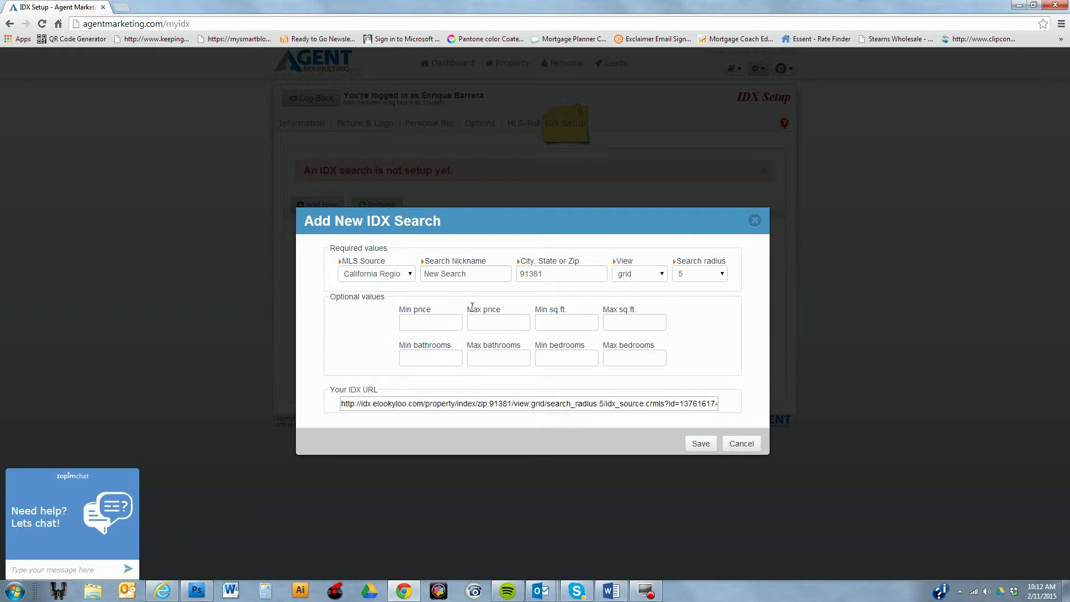
pyautogui.click(701, 444)
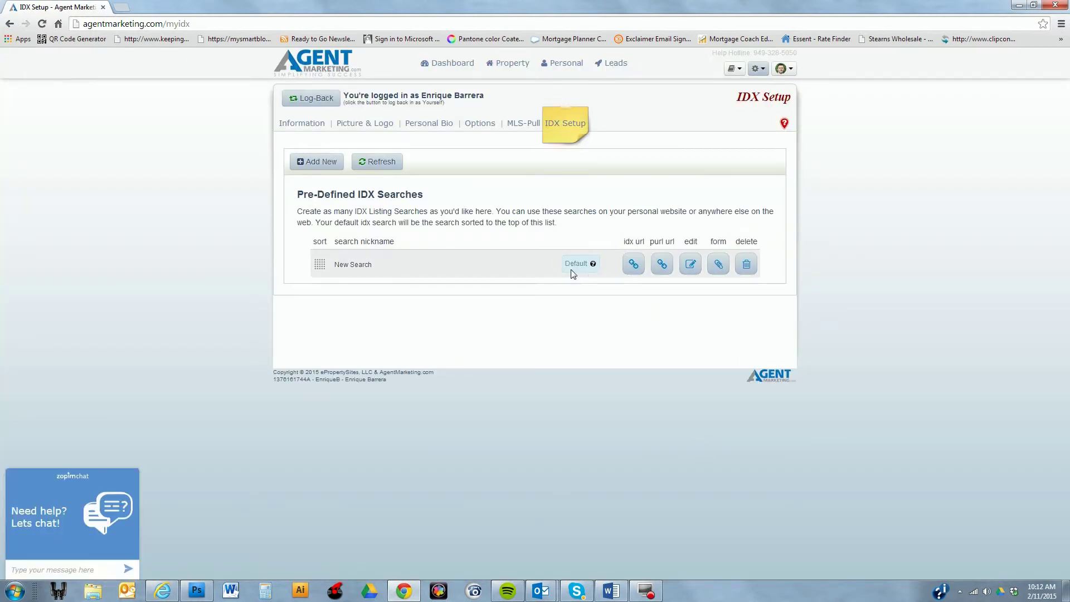
pyautogui.click(633, 268)
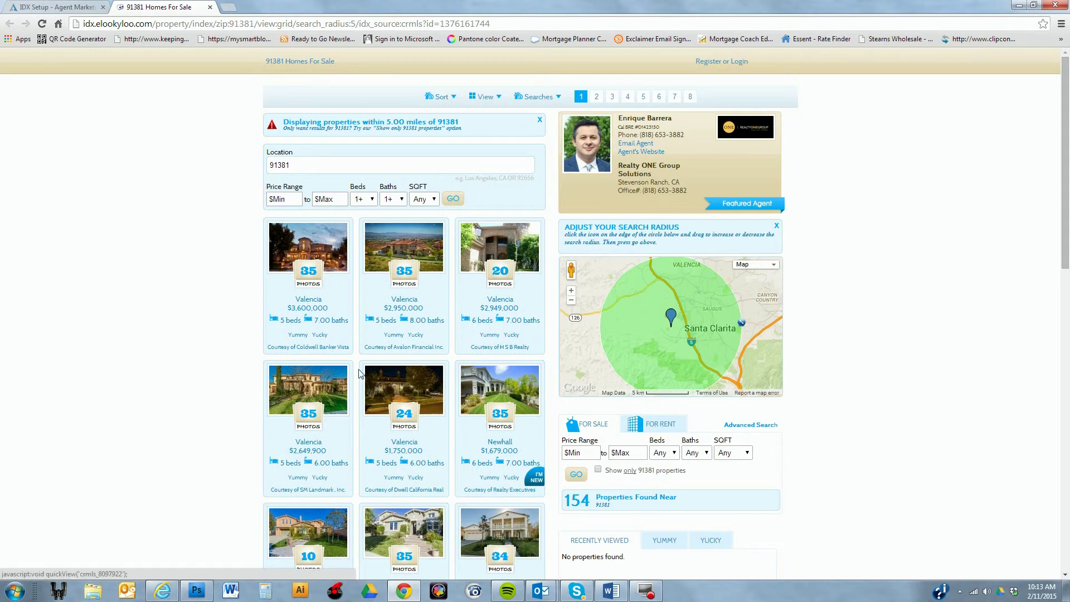
# Close the previewed 91381 listings tab and the IDX Search URL dialog.
pyautogui.click(209, 8)
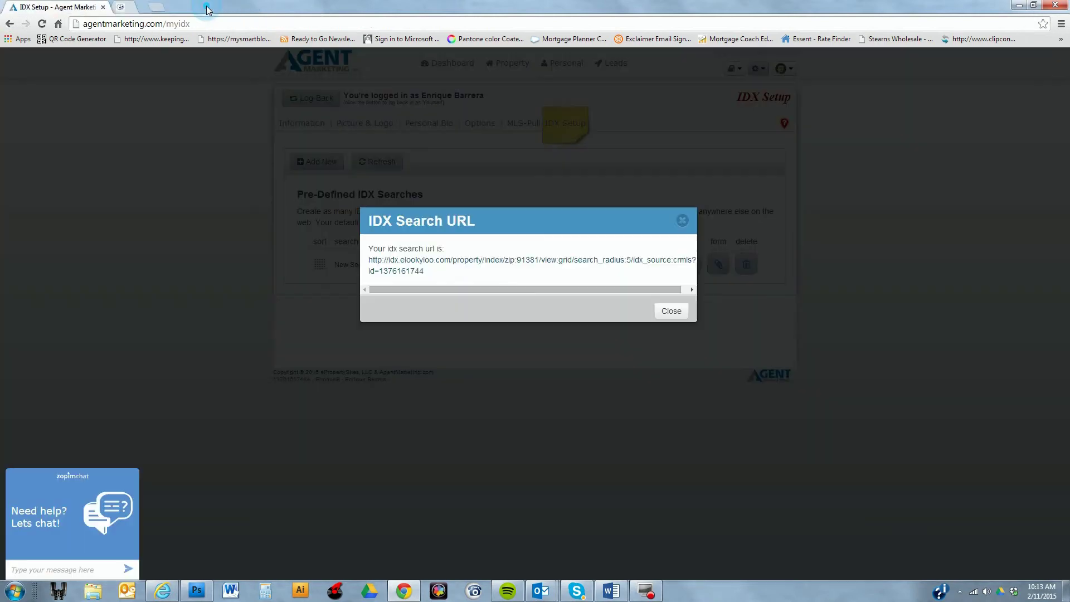
pyautogui.click(684, 221)
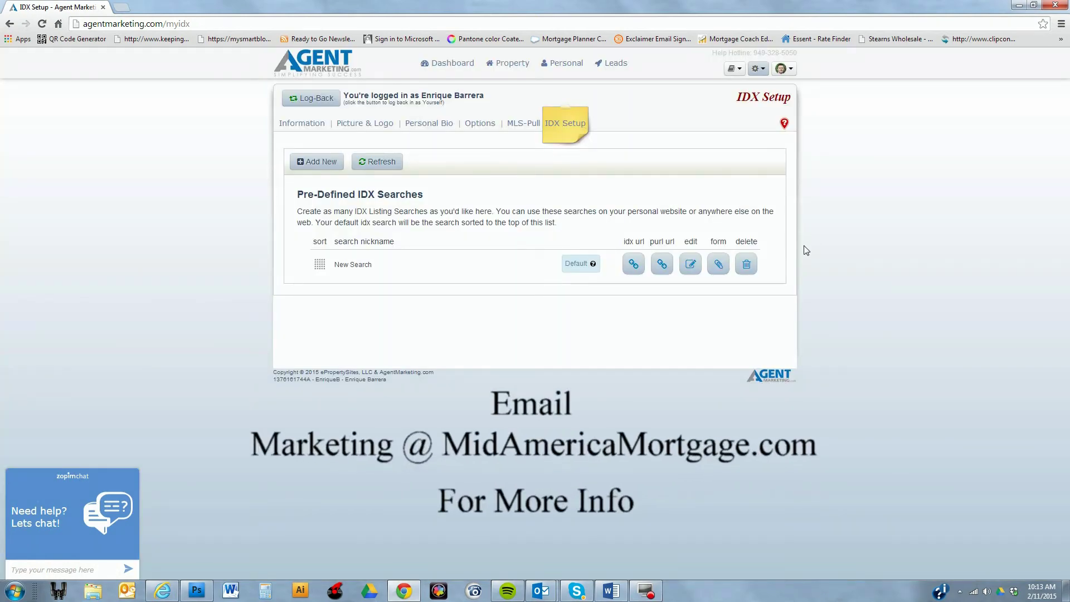
# Return to Information, then open the Property Websites list via Property > Properties.
pyautogui.click(310, 126)
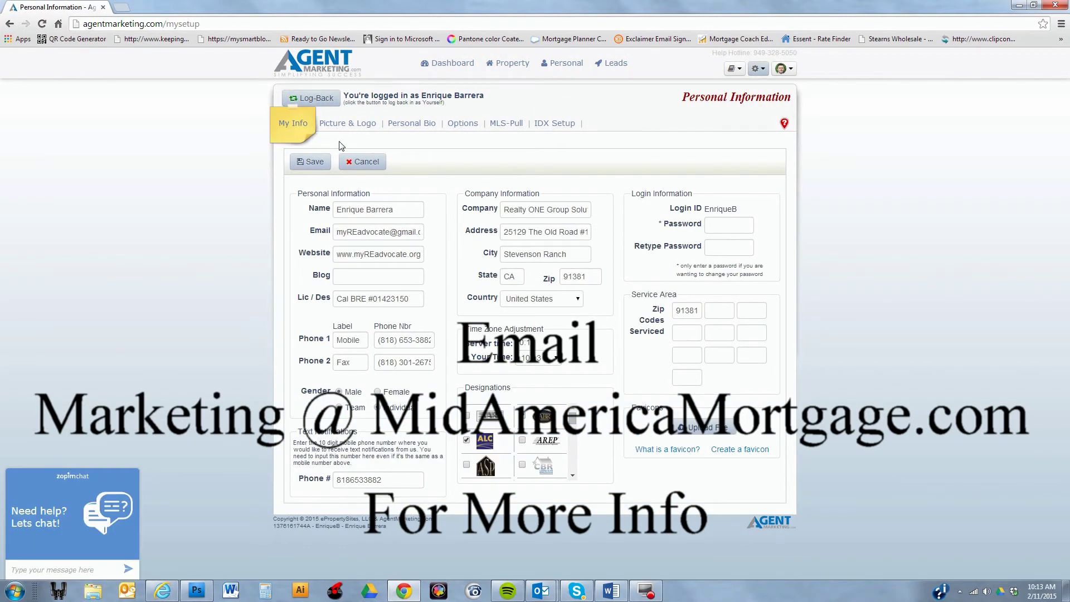
pyautogui.click(504, 85)
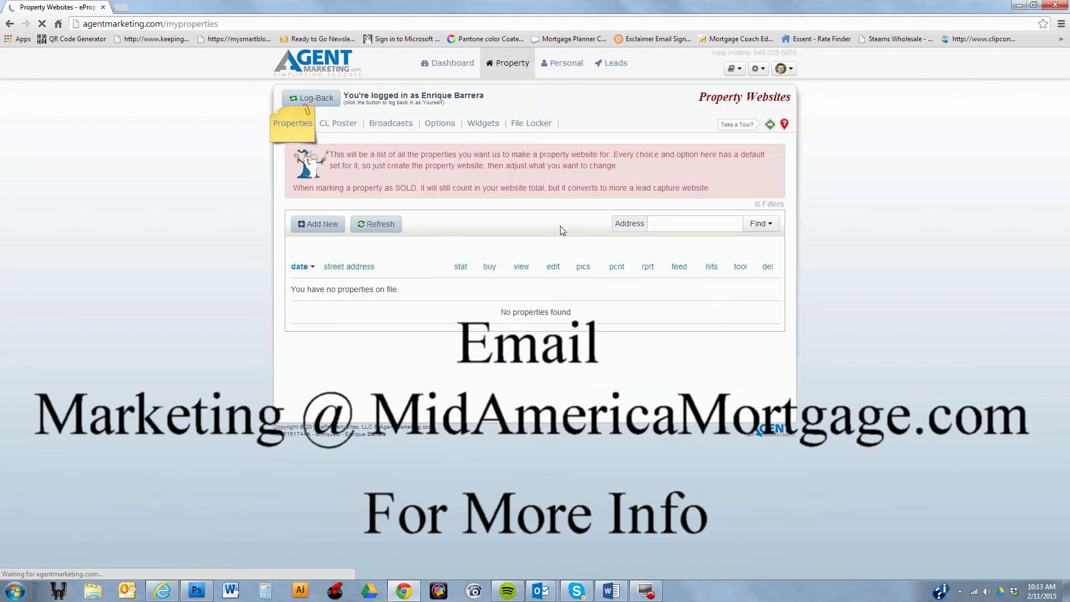